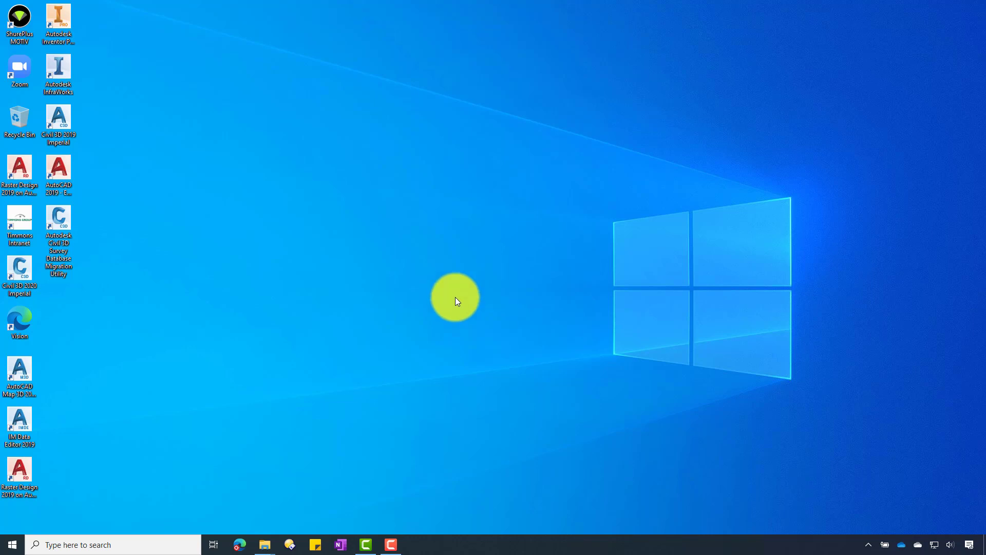
Step: Open the Start menu and scroll the app list down to the Autodesk folder
{"action": "left_click", "coordinate": [16, 545]}
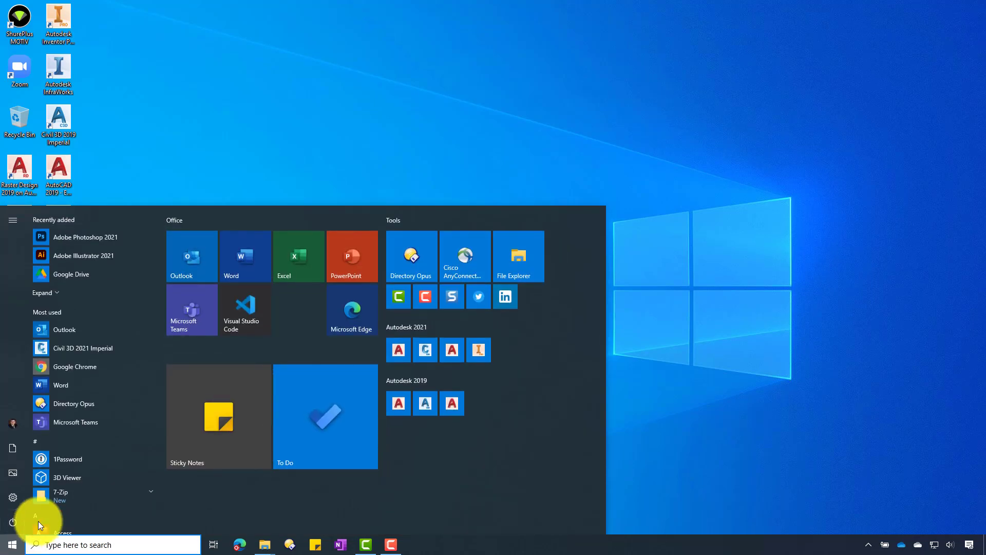
{"action": "scroll", "coordinate": [84, 437], "scroll_direction": "down", "scroll_amount": 1}
{"action": "scroll", "coordinate": [83, 436], "scroll_direction": "down", "scroll_amount": 2}
{"action": "scroll", "coordinate": [84, 436], "scroll_direction": "down", "scroll_amount": 2}
{"action": "scroll", "coordinate": [84, 437], "scroll_direction": "down", "scroll_amount": 2}
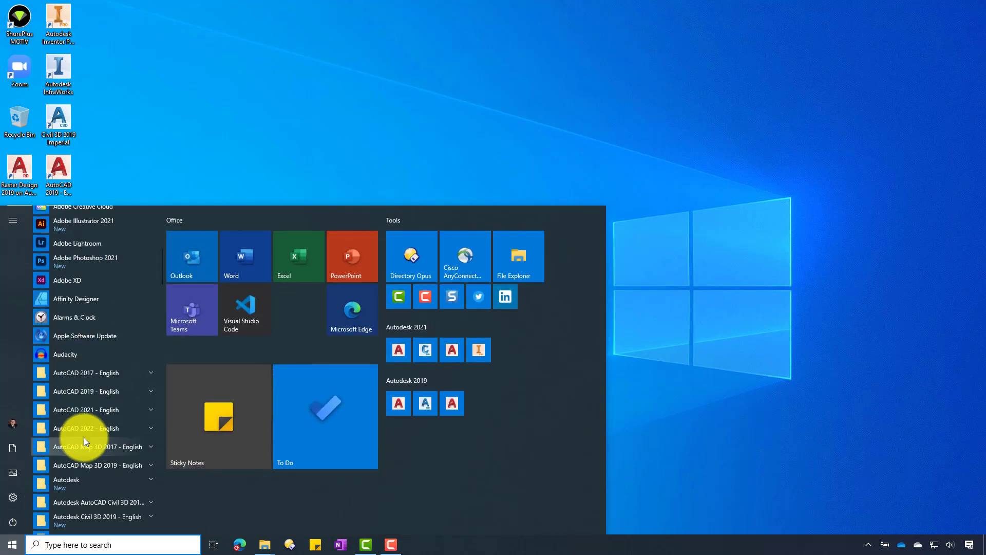
{"action": "scroll", "coordinate": [85, 437], "scroll_direction": "down", "scroll_amount": 2}
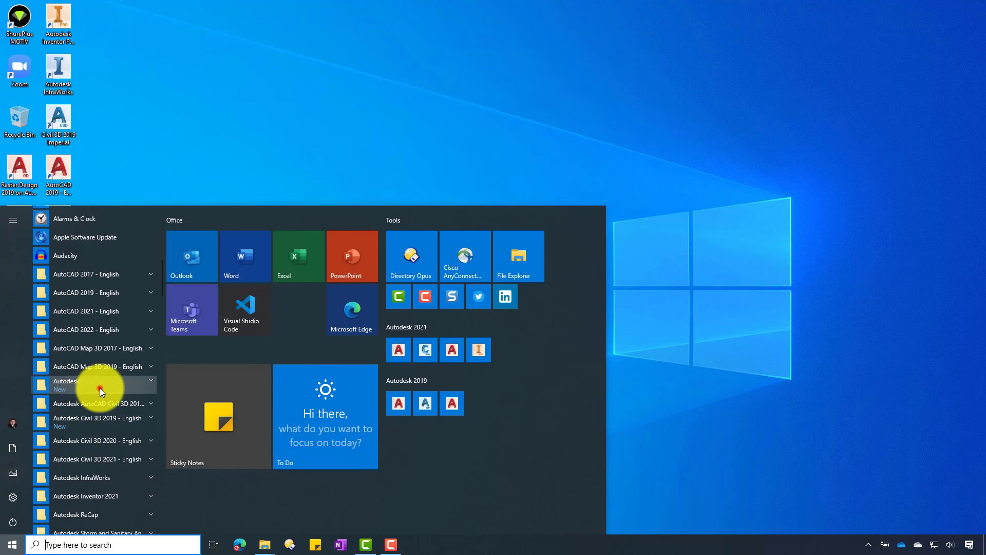
Step: Expand the Autodesk folder and scroll down to its Uninstall Tool entry
{"action": "left_click", "coordinate": [99, 388]}
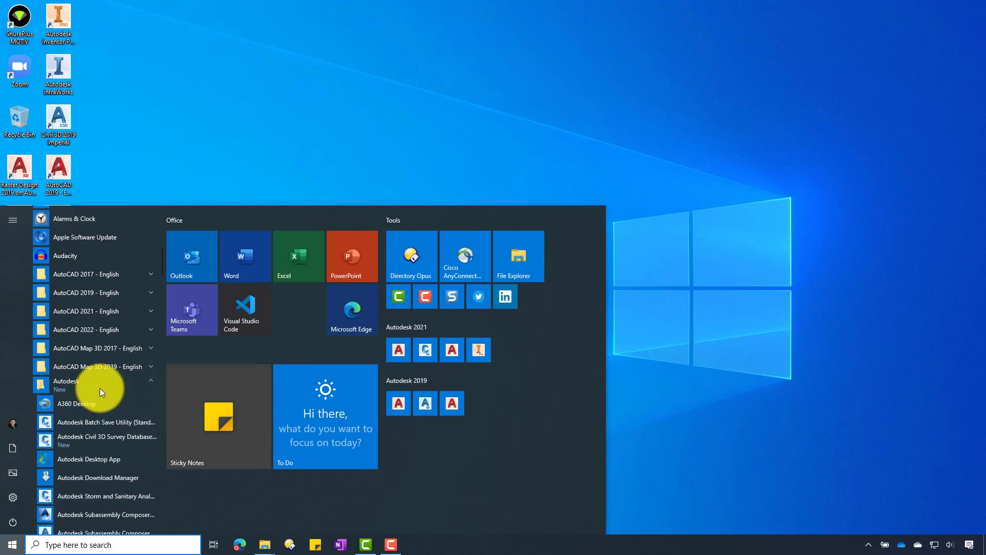
{"action": "scroll", "coordinate": [101, 392], "scroll_direction": "down", "scroll_amount": 1}
{"action": "scroll", "coordinate": [101, 392], "scroll_direction": "down", "scroll_amount": 2}
{"action": "scroll", "coordinate": [102, 392], "scroll_direction": "down", "scroll_amount": 1}
{"action": "scroll", "coordinate": [100, 387], "scroll_direction": "down", "scroll_amount": 1}
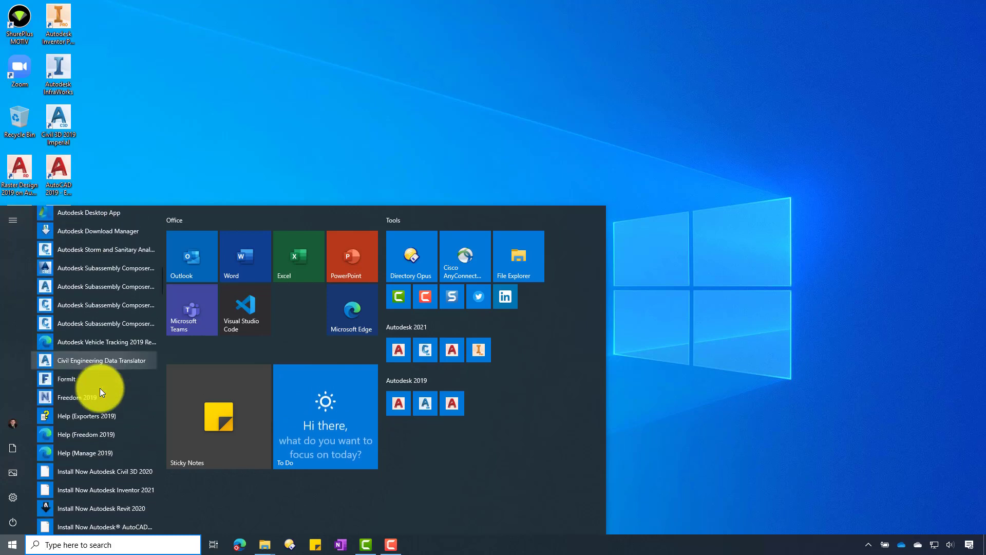
{"action": "scroll", "coordinate": [100, 389], "scroll_direction": "down", "scroll_amount": 2}
{"action": "scroll", "coordinate": [101, 390], "scroll_direction": "down", "scroll_amount": 1}
{"action": "scroll", "coordinate": [100, 389], "scroll_direction": "down", "scroll_amount": 2}
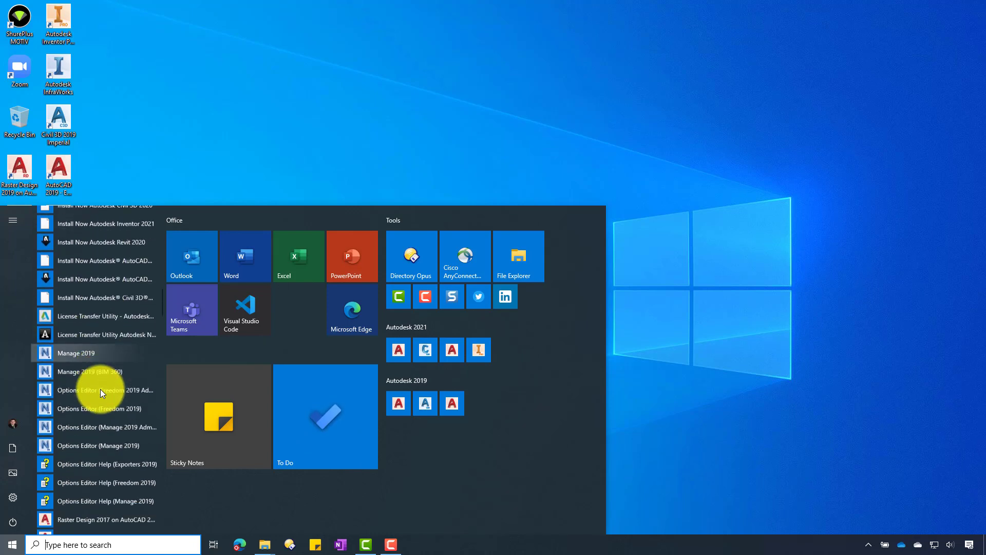
{"action": "scroll", "coordinate": [100, 389], "scroll_direction": "down", "scroll_amount": 2}
{"action": "scroll", "coordinate": [100, 389], "scroll_direction": "down", "scroll_amount": 2}
{"action": "scroll", "coordinate": [100, 390], "scroll_direction": "down", "scroll_amount": 1}
{"action": "scroll", "coordinate": [100, 388], "scroll_direction": "down", "scroll_amount": 2}
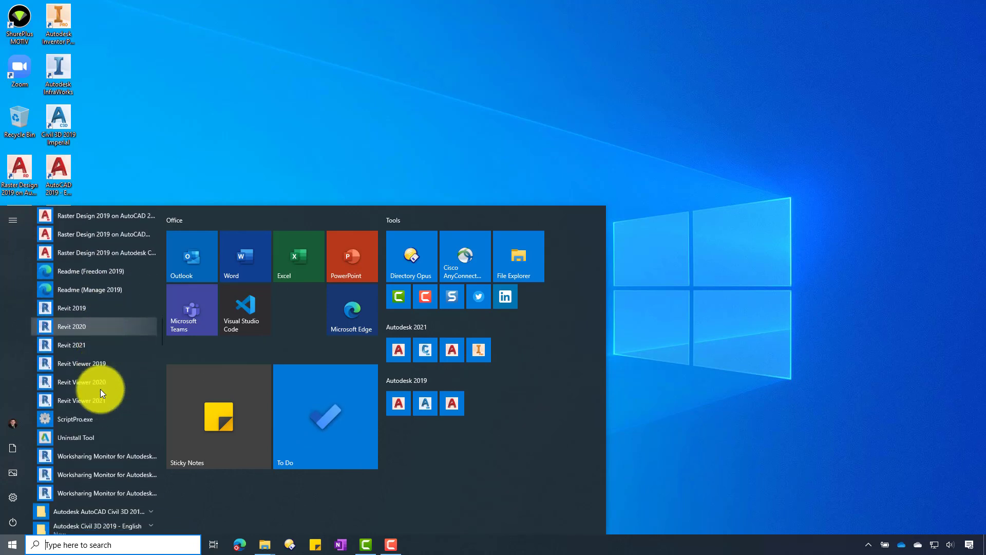
{"action": "scroll", "coordinate": [100, 389], "scroll_direction": "down", "scroll_amount": 1}
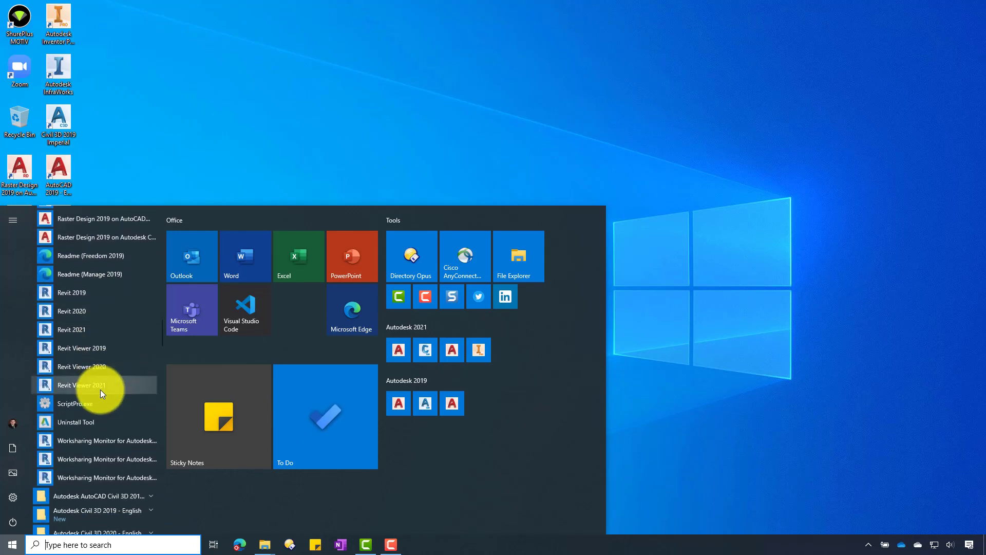
Step: Launch the Autodesk Uninstall Tool from the Start menu's Autodesk folder
{"action": "left_click", "coordinate": [105, 420]}
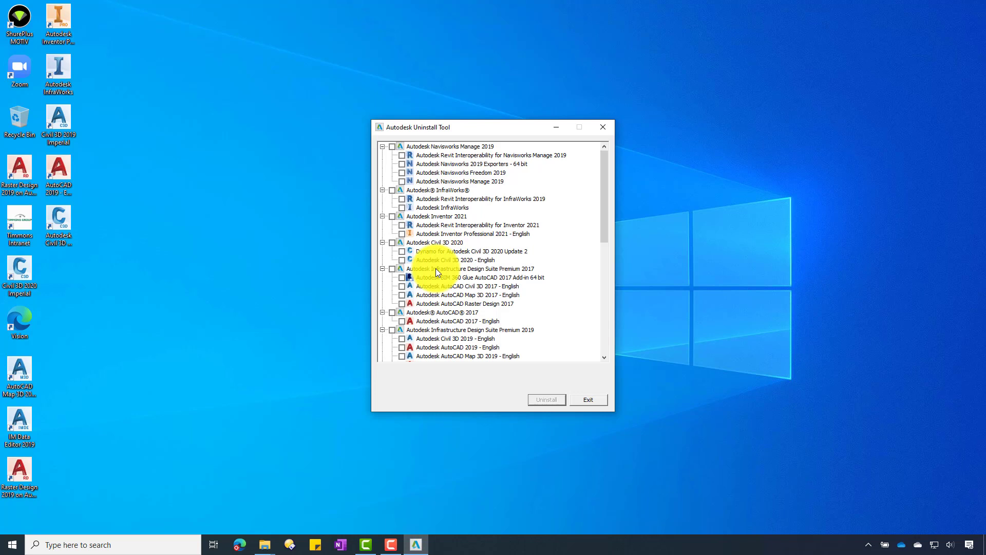
Step: Mark Infrastructure Design Suite Premium 2017 and the AutoCAD 2017 group, including AutoCAD 2017 - English, for removal
{"action": "left_click", "coordinate": [393, 269]}
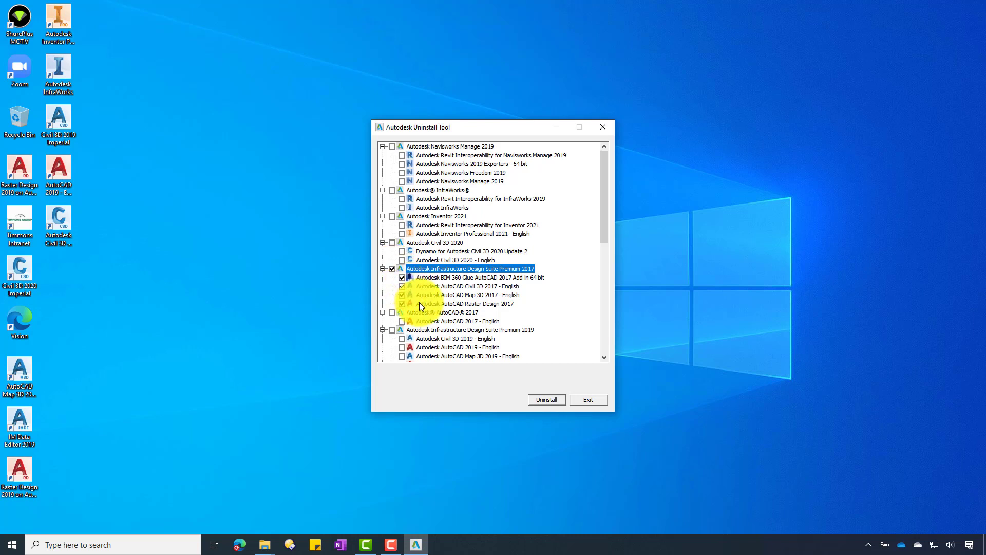
{"action": "scroll", "coordinate": [419, 307], "scroll_direction": "down", "scroll_amount": 1}
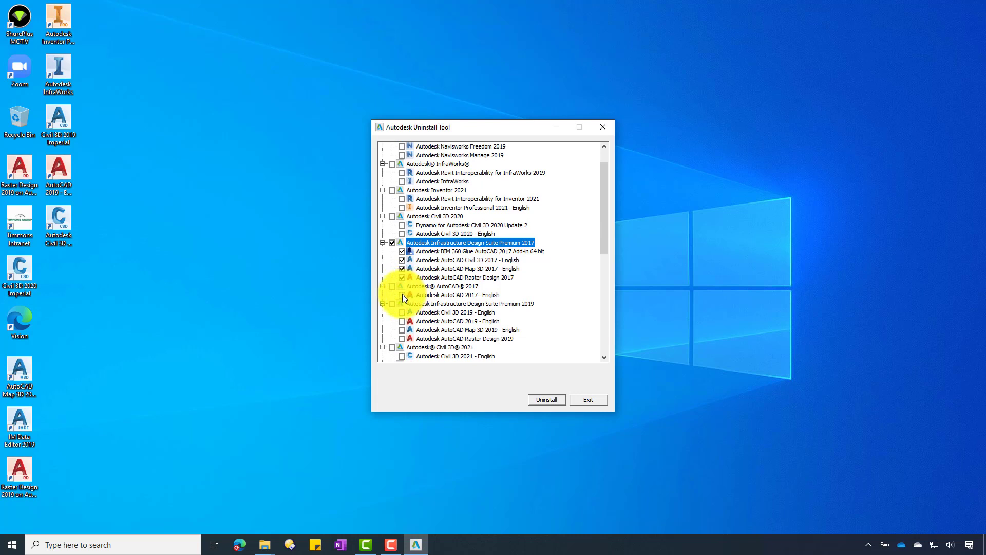
{"action": "left_click", "coordinate": [403, 294]}
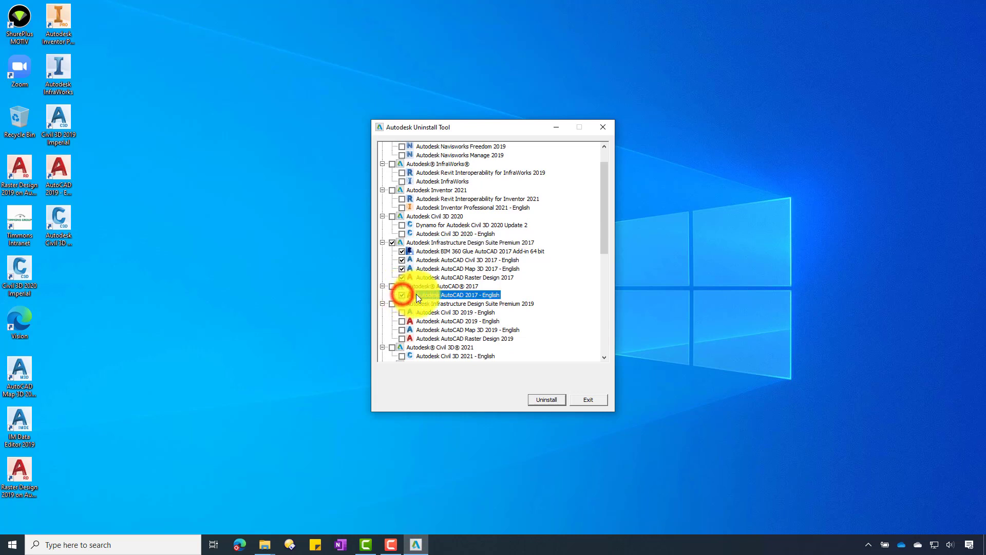
{"action": "left_click", "coordinate": [391, 286]}
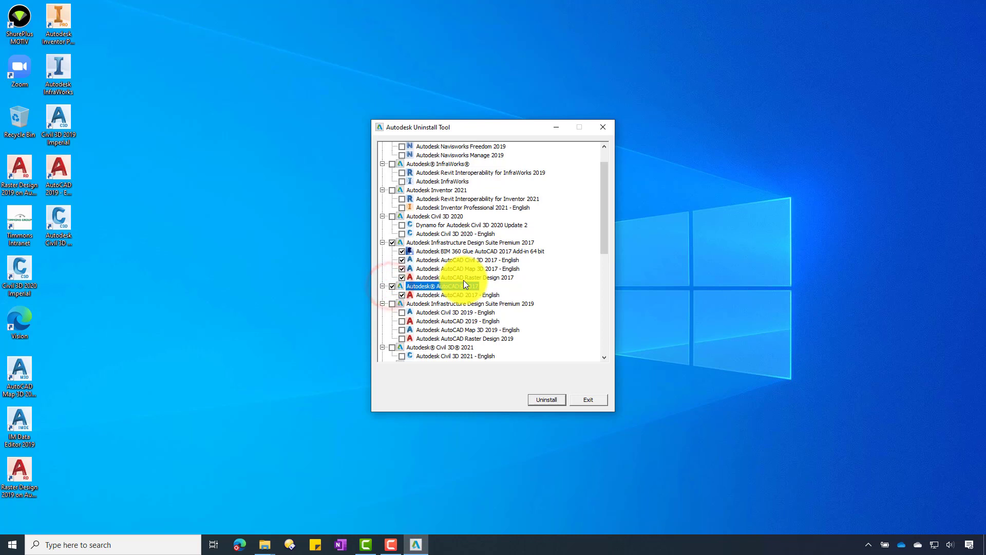
Step: Scroll through the product list to confirm nothing else is ticked
{"action": "scroll", "coordinate": [464, 282], "scroll_direction": "down", "scroll_amount": 2}
{"action": "scroll", "coordinate": [464, 283], "scroll_direction": "down", "scroll_amount": 2}
{"action": "scroll", "coordinate": [464, 282], "scroll_direction": "down", "scroll_amount": 2}
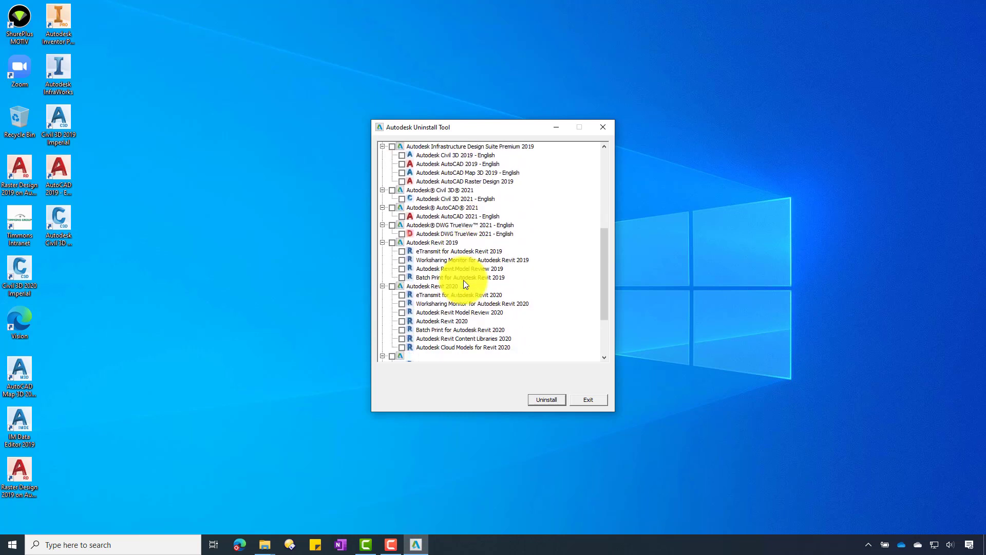
{"action": "scroll", "coordinate": [464, 283], "scroll_direction": "down", "scroll_amount": 2}
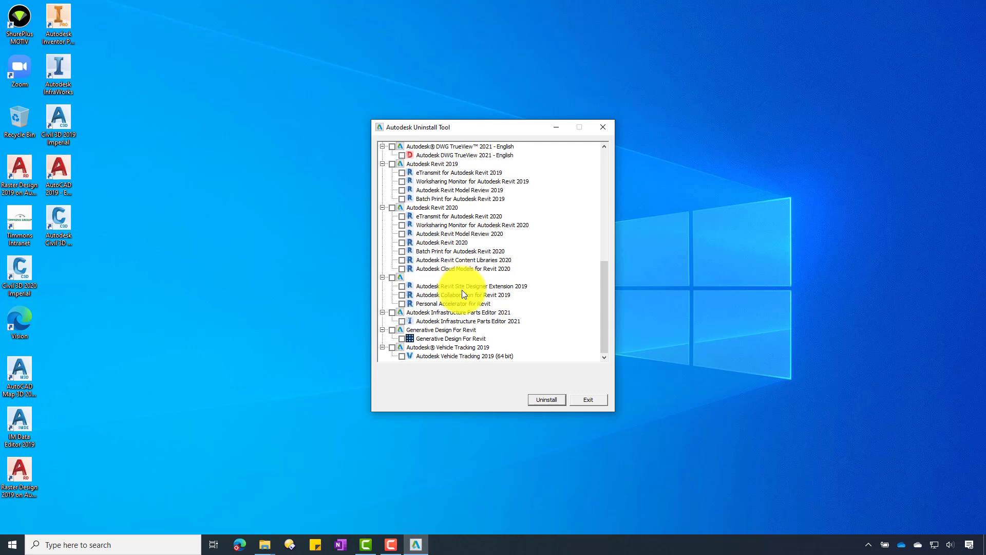
{"action": "scroll", "coordinate": [461, 286], "scroll_direction": "up", "scroll_amount": 2}
{"action": "scroll", "coordinate": [462, 286], "scroll_direction": "up", "scroll_amount": 2}
{"action": "scroll", "coordinate": [461, 285], "scroll_direction": "up", "scroll_amount": 2}
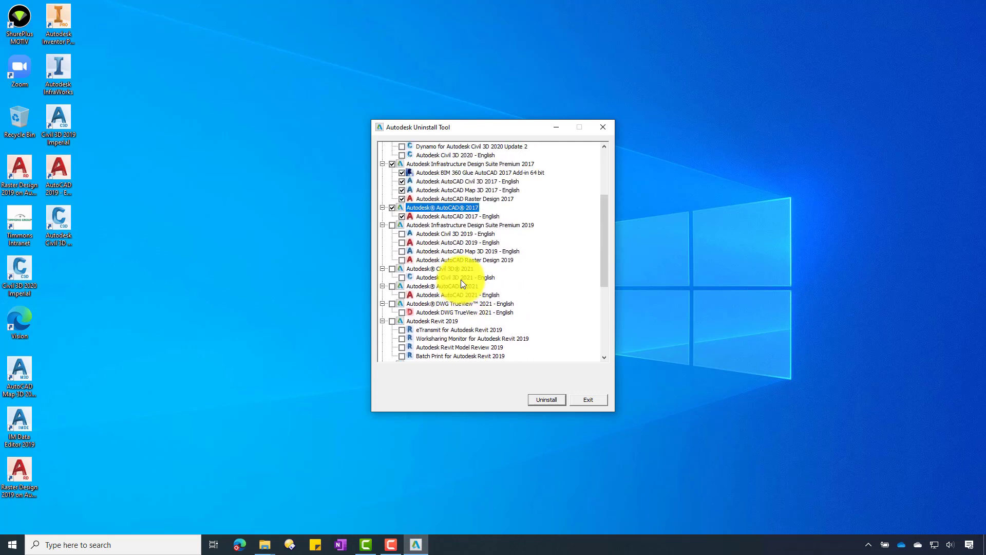
{"action": "scroll", "coordinate": [461, 281], "scroll_direction": "up", "scroll_amount": 2}
{"action": "scroll", "coordinate": [460, 281], "scroll_direction": "up", "scroll_amount": 1}
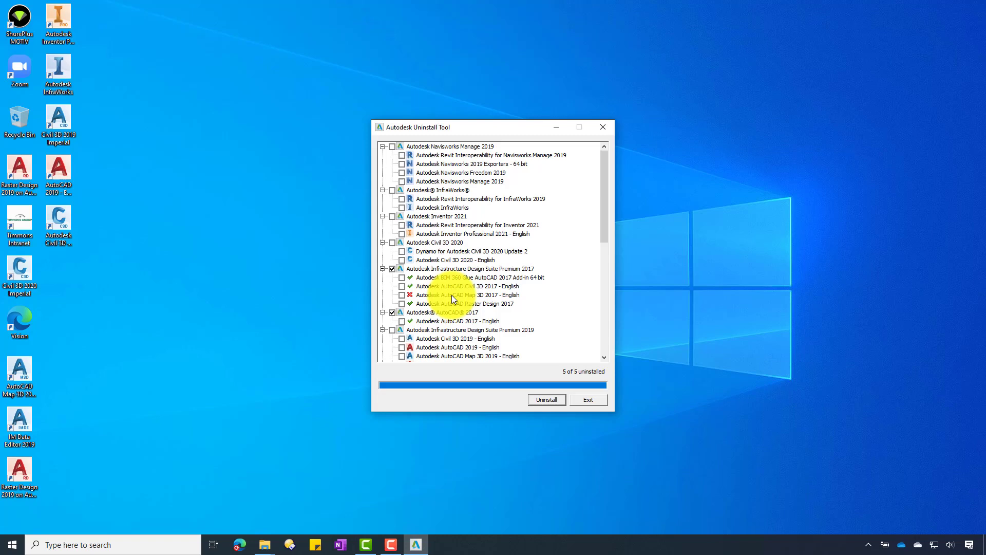
Step: Delete the AutoCAD 2017 and Autodesk Vehicle Tracking 2017 folders from Program Files\Autodesk
{"action": "left_click", "coordinate": [261, 542]}
{"action": "left_click", "coordinate": [141, 489]}
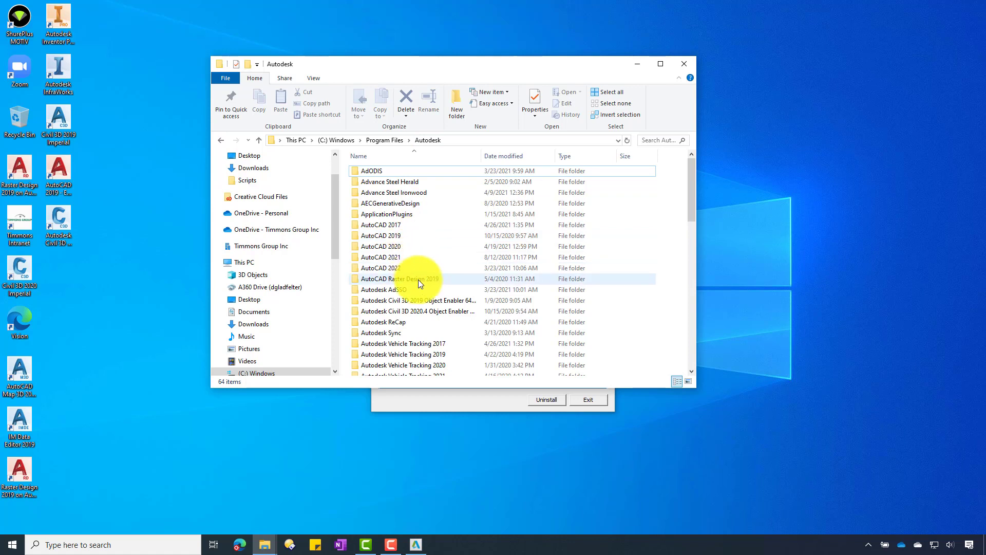
{"action": "mouse_move", "coordinate": [399, 279]}
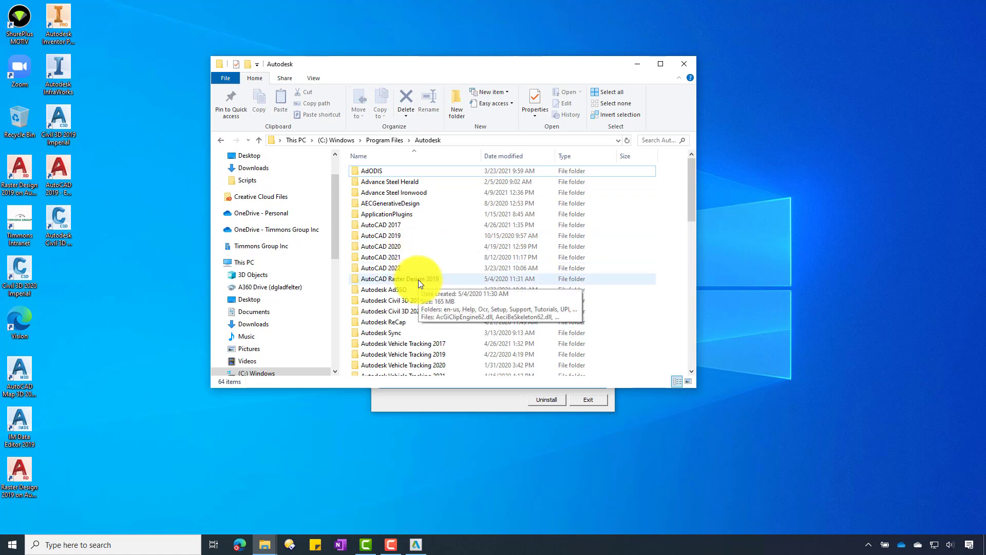
{"action": "left_click", "coordinate": [383, 224]}
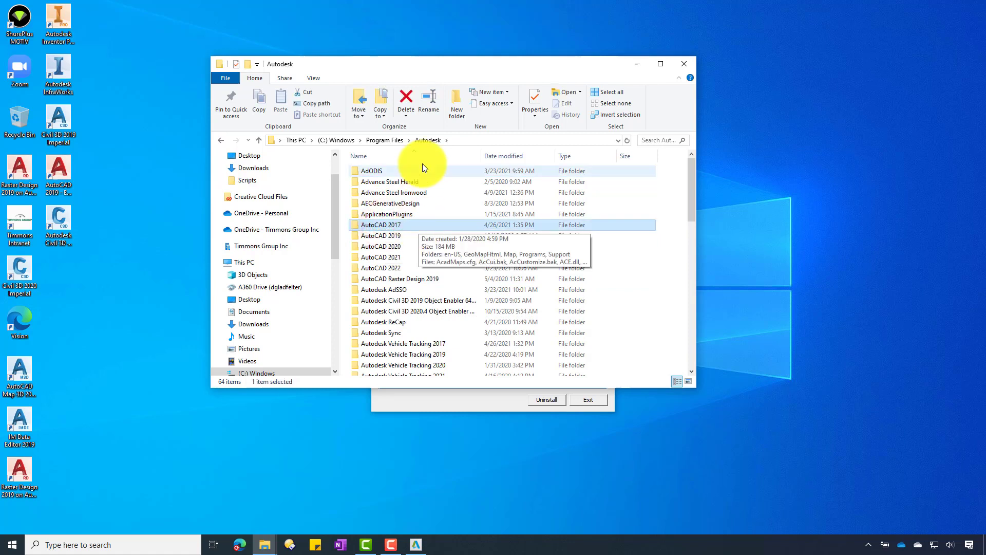
{"action": "left_click", "coordinate": [406, 94]}
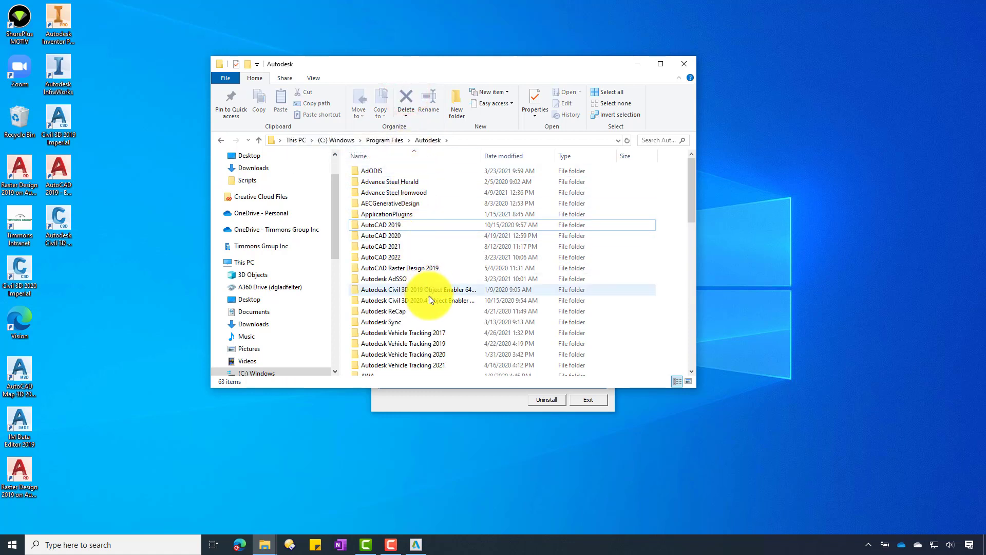
{"action": "left_click", "coordinate": [422, 331]}
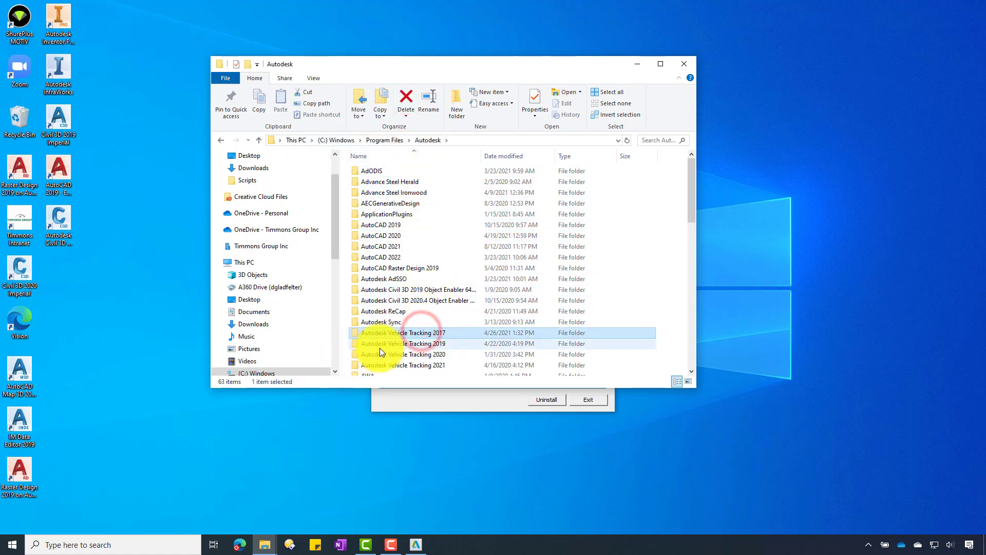
{"action": "left_click", "coordinate": [406, 99]}
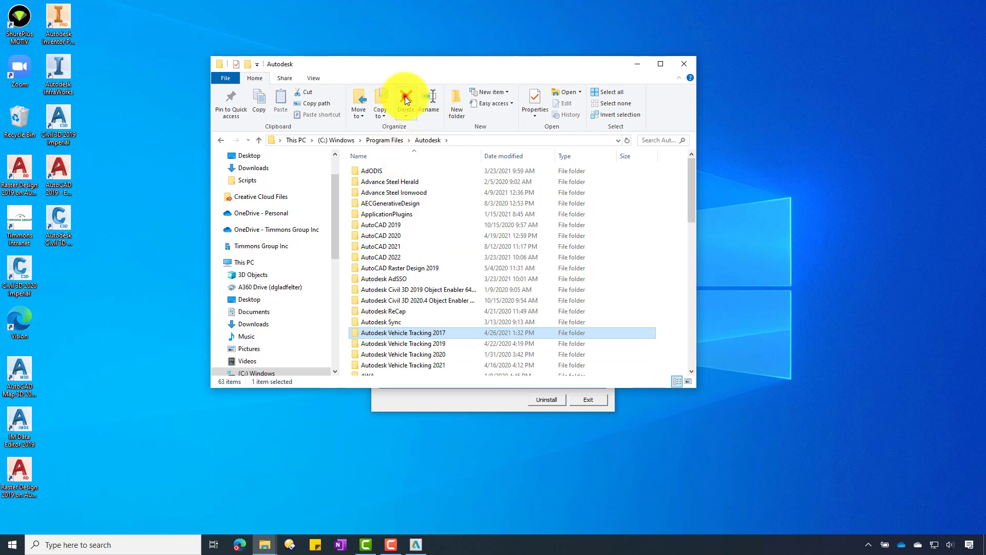
Step: Scroll through the remaining Autodesk program folders to check for other 2017 versions
{"action": "scroll", "coordinate": [451, 240], "scroll_direction": "down", "scroll_amount": 1}
{"action": "scroll", "coordinate": [450, 238], "scroll_direction": "down", "scroll_amount": 1}
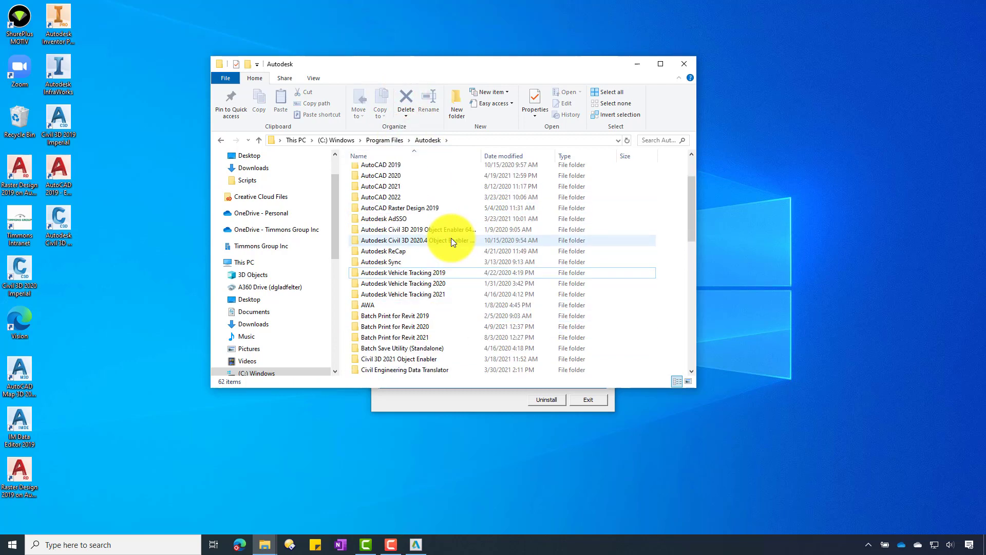
{"action": "scroll", "coordinate": [451, 238], "scroll_direction": "down", "scroll_amount": 1}
{"action": "scroll", "coordinate": [451, 237], "scroll_direction": "down", "scroll_amount": 1}
{"action": "scroll", "coordinate": [450, 238], "scroll_direction": "down", "scroll_amount": 1}
{"action": "scroll", "coordinate": [451, 239], "scroll_direction": "down", "scroll_amount": 1}
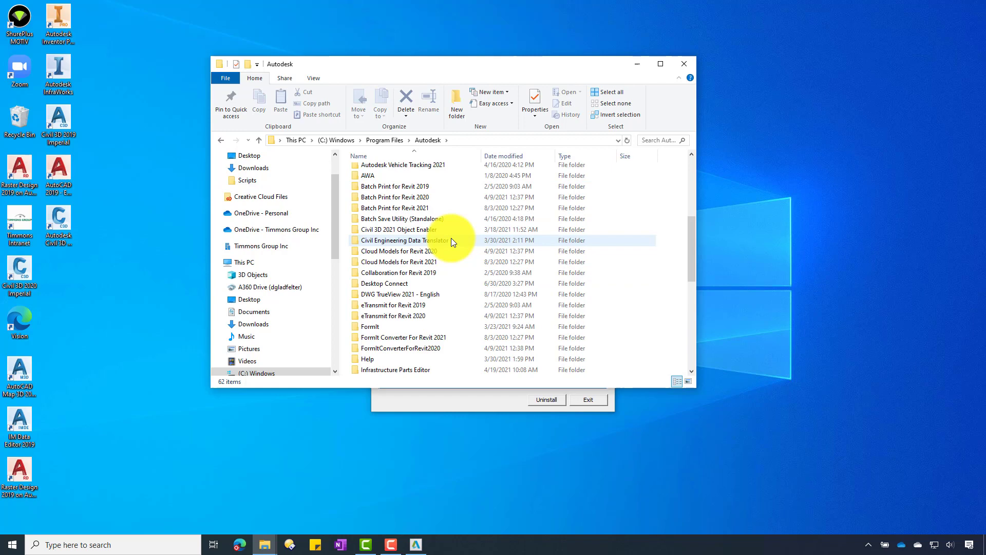
{"action": "scroll", "coordinate": [450, 238], "scroll_direction": "down", "scroll_amount": 2}
{"action": "scroll", "coordinate": [450, 238], "scroll_direction": "down", "scroll_amount": 2}
{"action": "scroll", "coordinate": [450, 238], "scroll_direction": "down", "scroll_amount": 1}
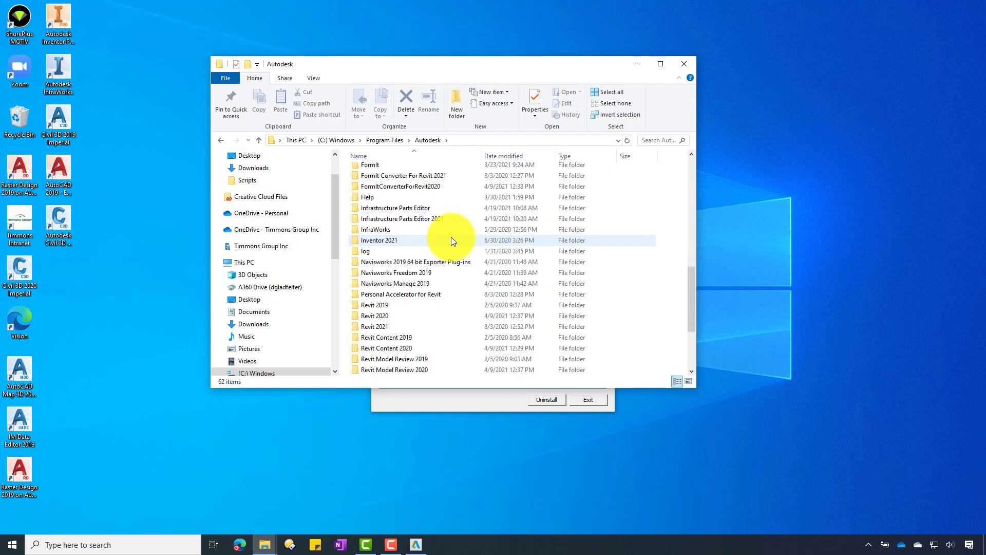
{"action": "scroll", "coordinate": [451, 240], "scroll_direction": "down", "scroll_amount": 2}
{"action": "scroll", "coordinate": [450, 240], "scroll_direction": "down", "scroll_amount": 2}
{"action": "scroll", "coordinate": [450, 238], "scroll_direction": "up", "scroll_amount": 5}
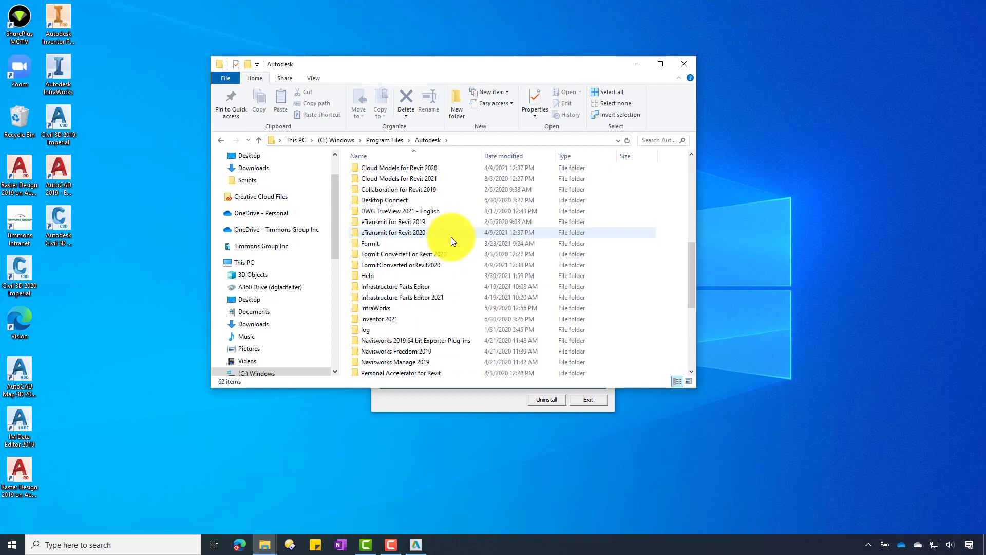
{"action": "scroll", "coordinate": [451, 237], "scroll_direction": "up", "scroll_amount": 3}
{"action": "scroll", "coordinate": [451, 237], "scroll_direction": "up", "scroll_amount": 3}
{"action": "scroll", "coordinate": [450, 237], "scroll_direction": "up", "scroll_amount": 3}
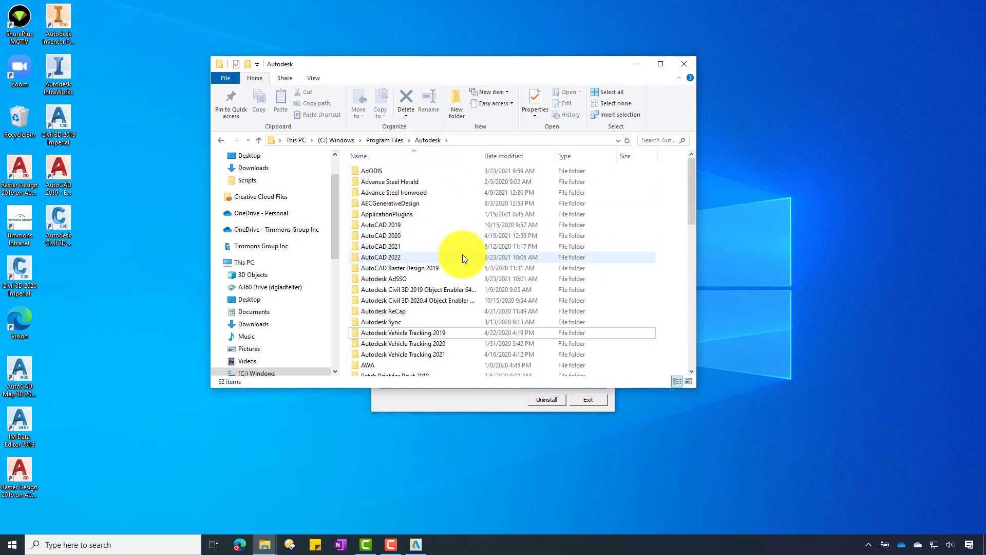
Step: In the ProgramData\Autodesk window, delete the C3D 2017 folder and review the remaining folders
{"action": "left_click", "coordinate": [266, 544]}
{"action": "left_click", "coordinate": [225, 487]}
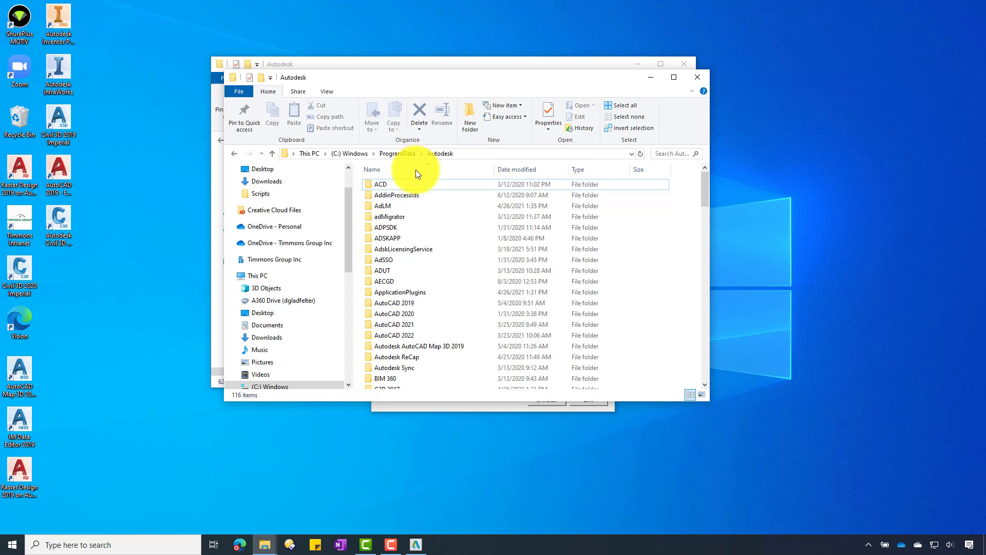
{"action": "left_click", "coordinate": [413, 303]}
{"action": "scroll", "coordinate": [429, 303], "scroll_direction": "down", "scroll_amount": 2}
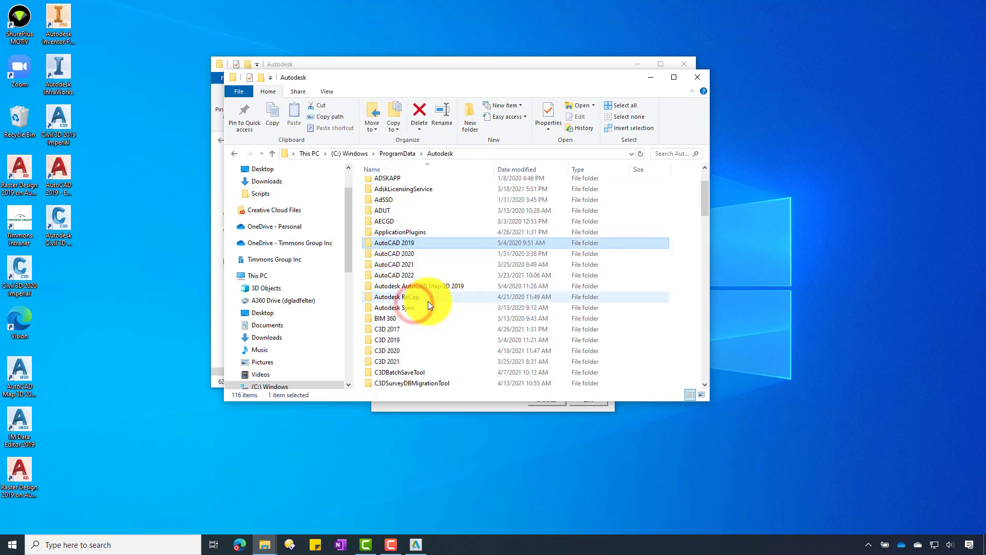
{"action": "left_click", "coordinate": [386, 331]}
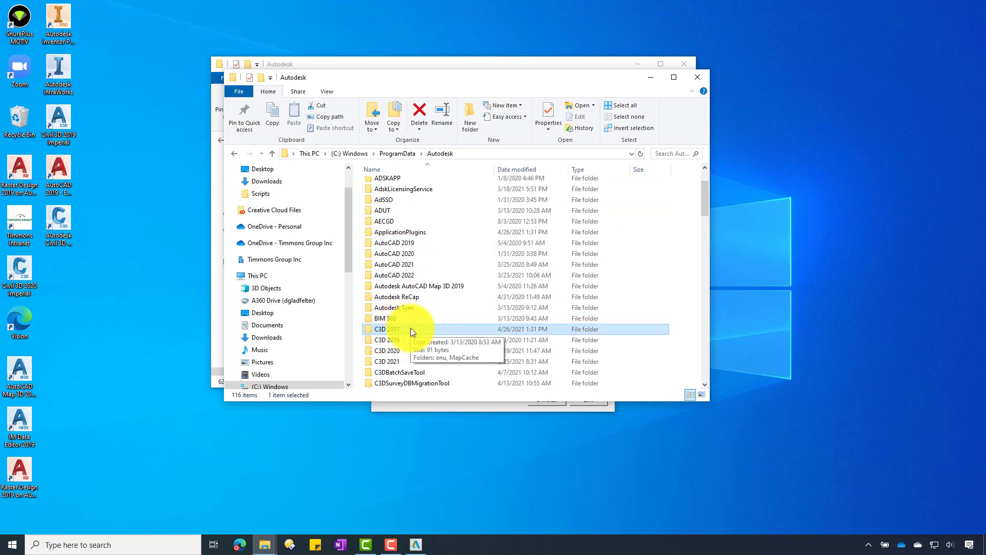
{"action": "left_click", "coordinate": [416, 112]}
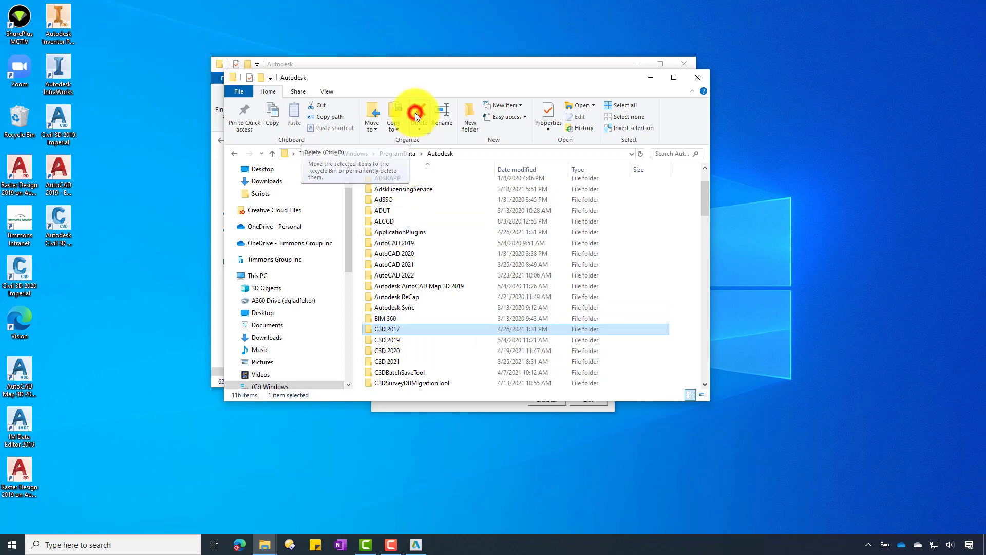
{"action": "scroll", "coordinate": [437, 312], "scroll_direction": "down", "scroll_amount": 2}
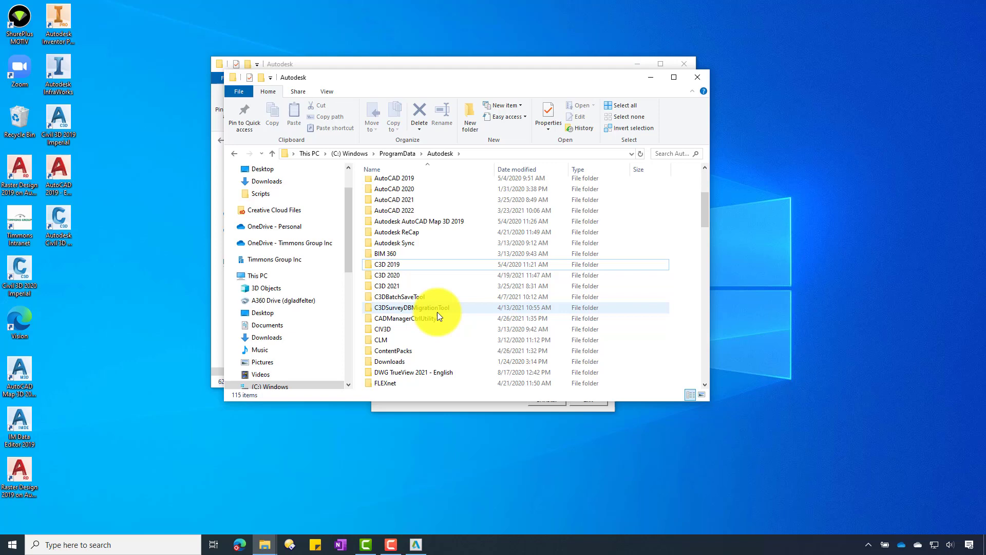
{"action": "scroll", "coordinate": [437, 312], "scroll_direction": "down", "scroll_amount": 1}
{"action": "scroll", "coordinate": [437, 312], "scroll_direction": "down", "scroll_amount": 2}
{"action": "scroll", "coordinate": [437, 312], "scroll_direction": "down", "scroll_amount": 1}
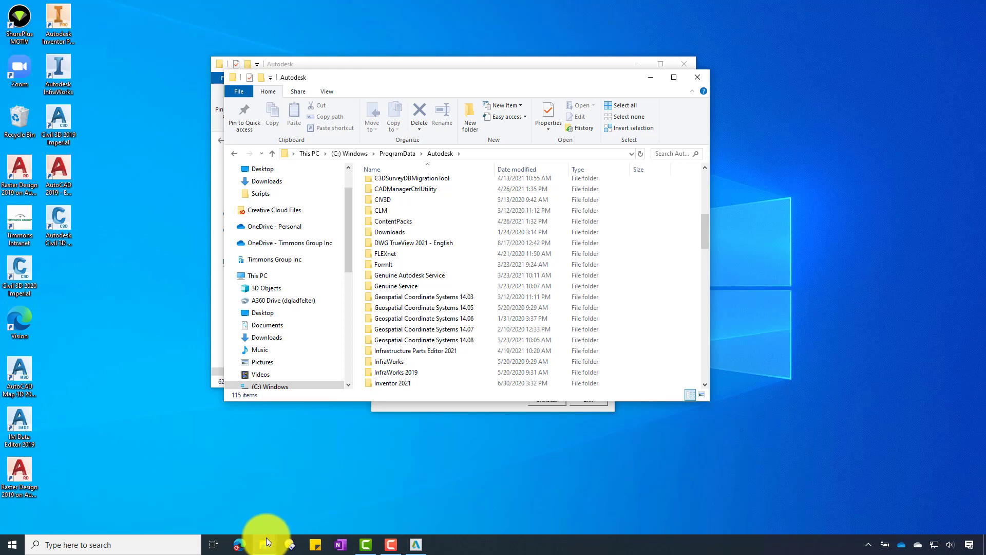
Step: Open the Autodesk folder inside AppData\Roaming
{"action": "mouse_move", "coordinate": [264, 545]}
{"action": "left_click", "coordinate": [307, 495]}
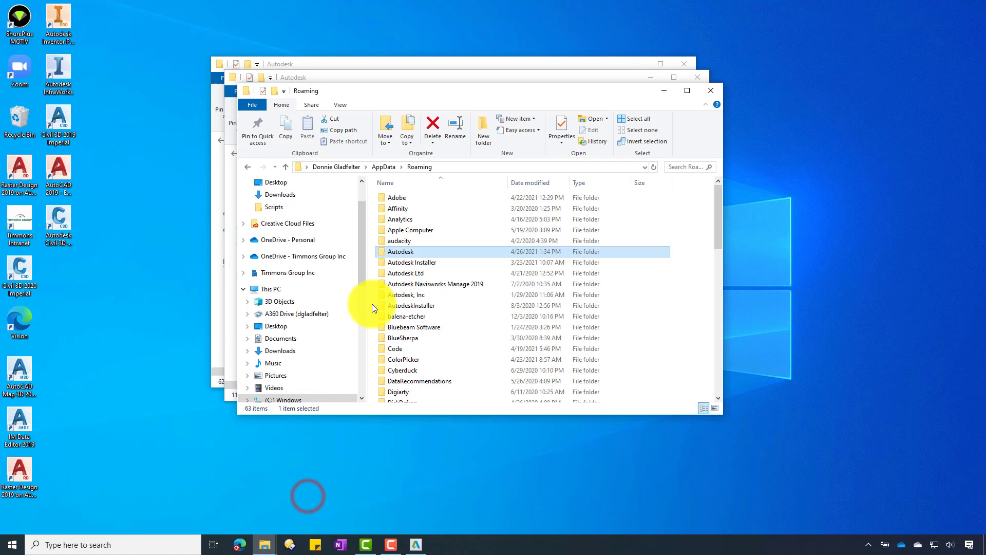
{"action": "left_click", "coordinate": [451, 166]}
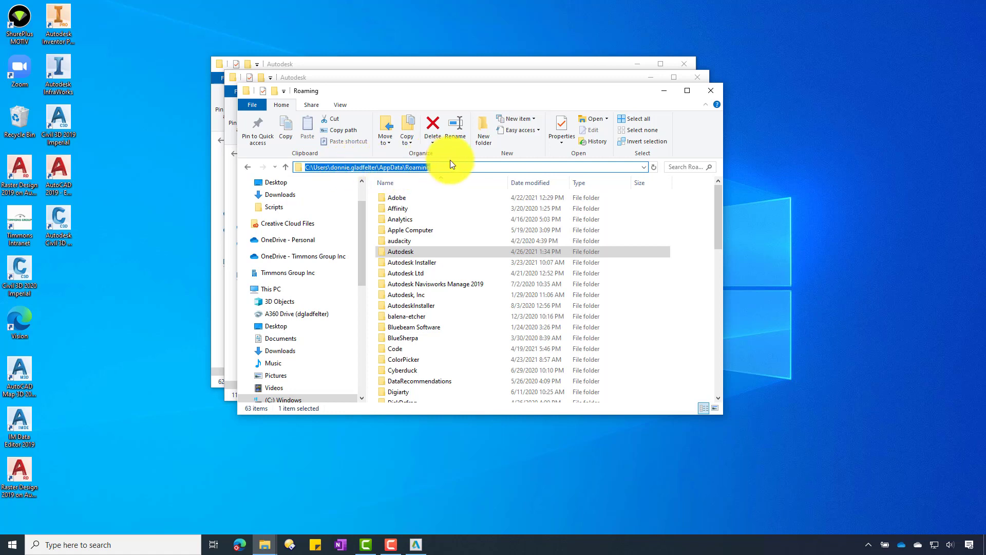
{"action": "left_click", "coordinate": [437, 250]}
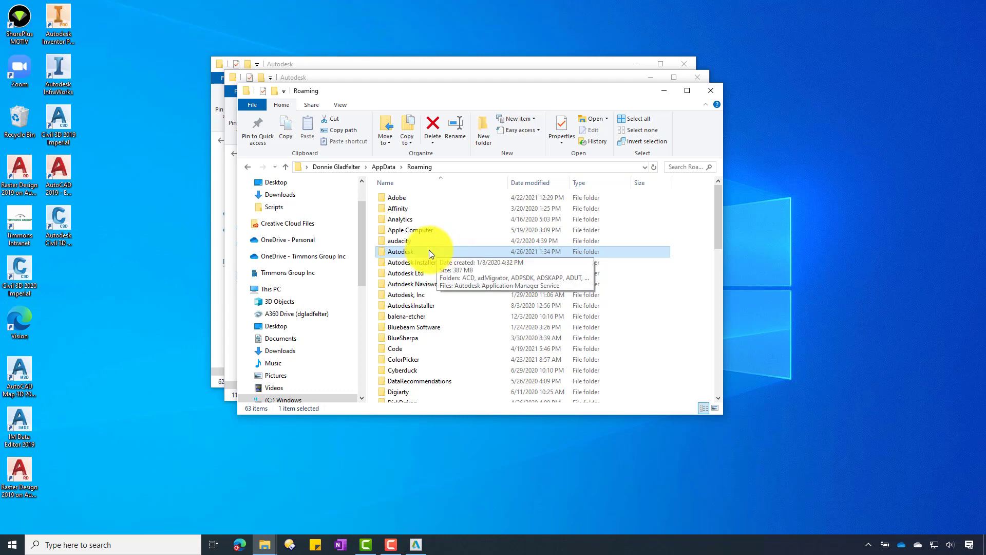
{"action": "double_click", "coordinate": [430, 251]}
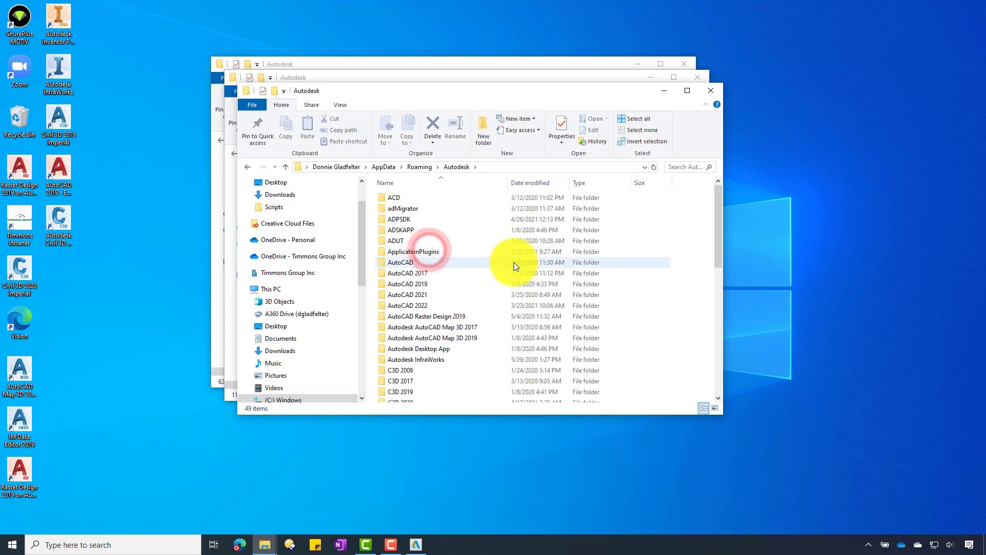
Step: Delete the AutoCAD 2017 and C3D 2017 folders from Roaming\Autodesk
{"action": "left_click", "coordinate": [434, 273]}
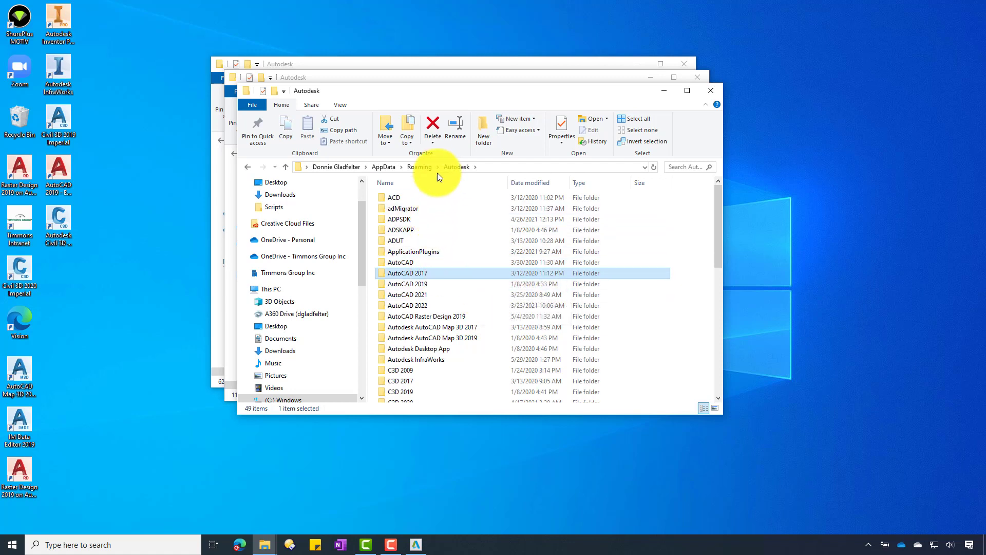
{"action": "left_click", "coordinate": [433, 125]}
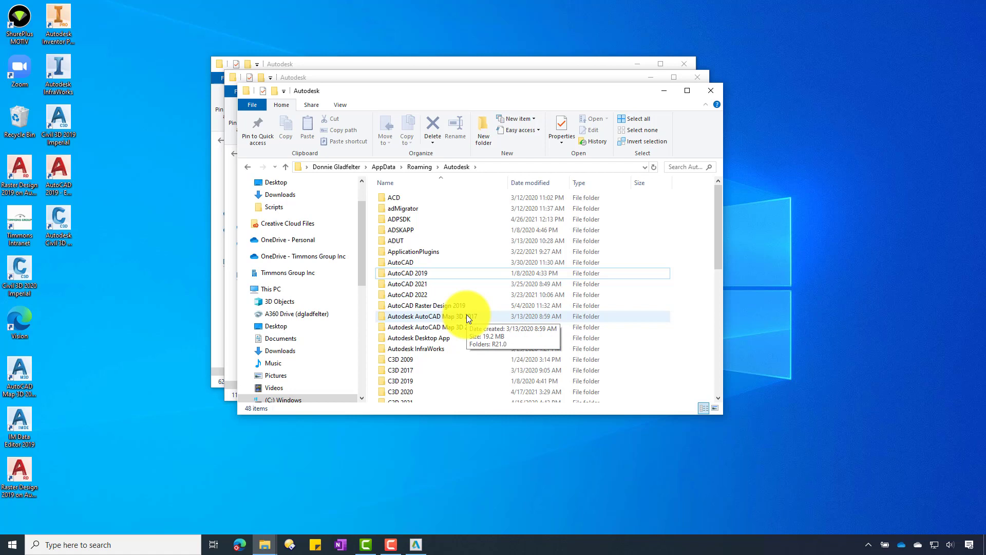
{"action": "left_click", "coordinate": [426, 370]}
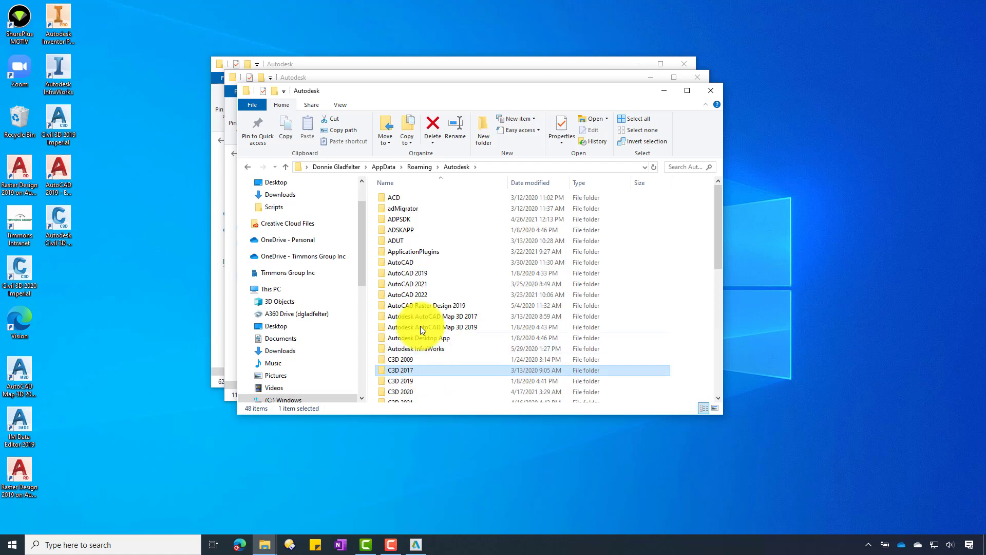
{"action": "left_click", "coordinate": [432, 124]}
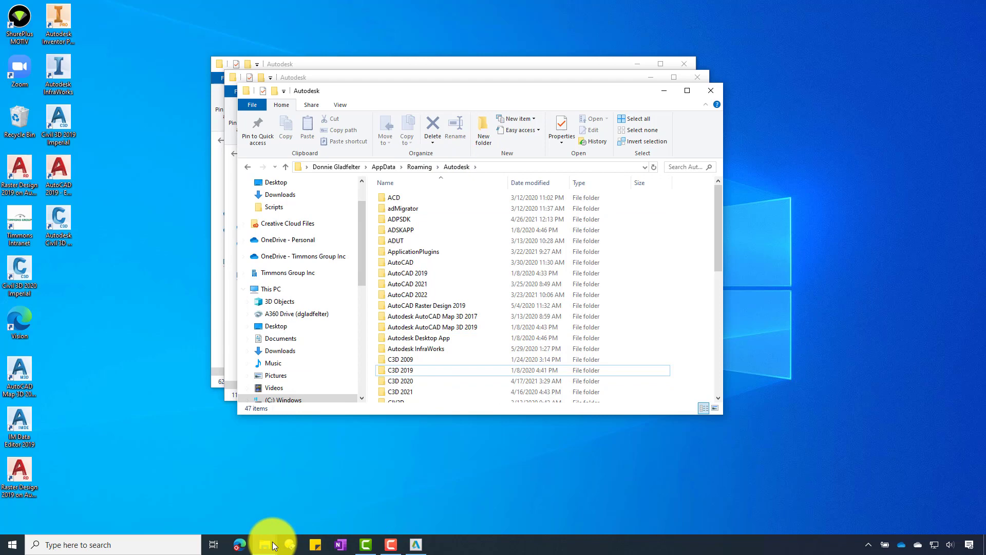
Step: Open the Autodesk folder inside AppData\Local
{"action": "mouse_move", "coordinate": [263, 545]}
{"action": "left_click", "coordinate": [393, 480]}
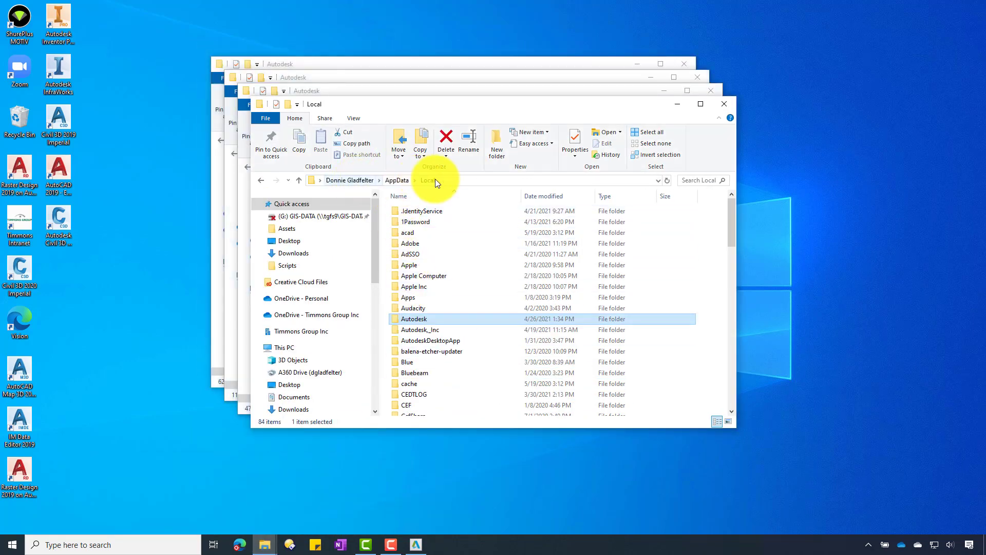
{"action": "left_click", "coordinate": [457, 180]}
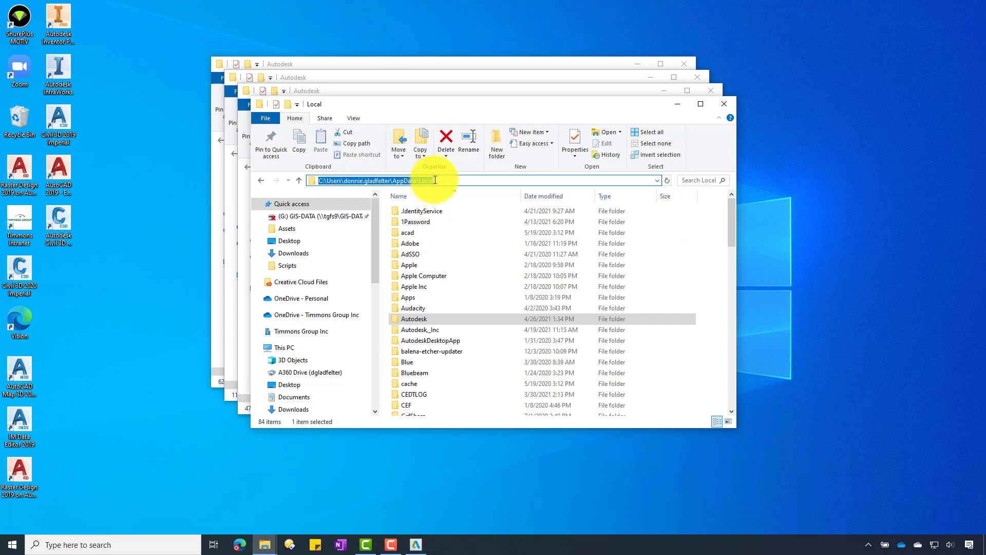
{"action": "left_click", "coordinate": [442, 320]}
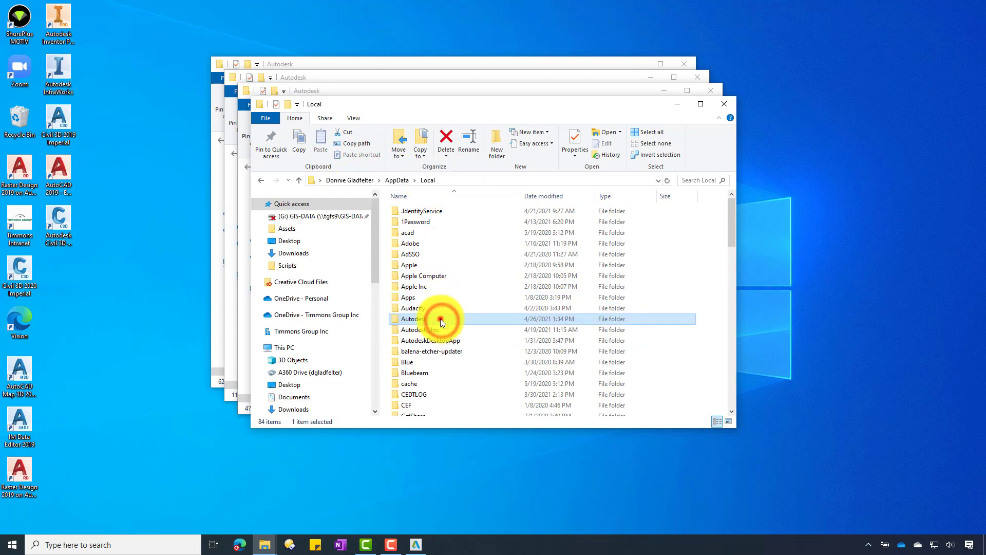
{"action": "double_click", "coordinate": [440, 318]}
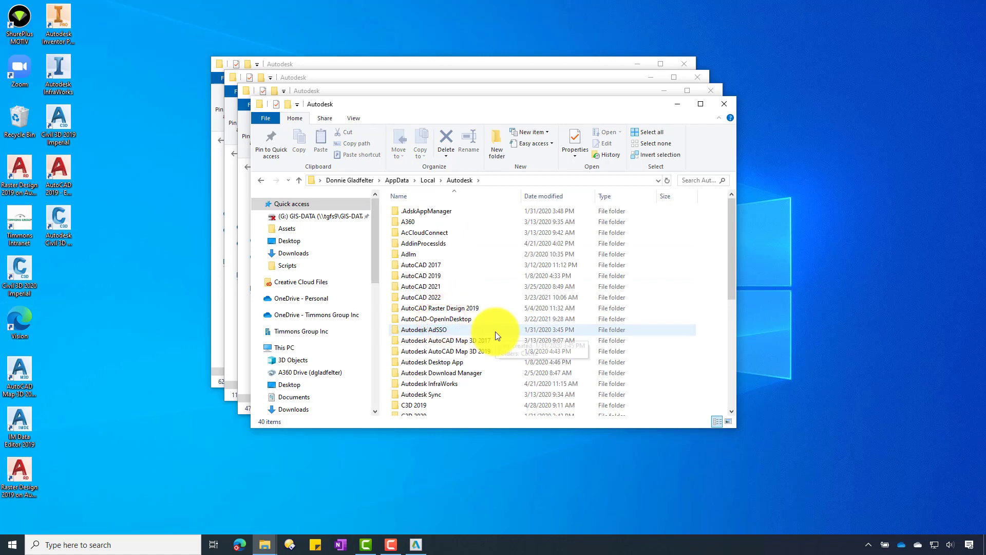
Step: Delete the AutoCAD 2017 folder from Local\Autodesk and scan the list for other 2017 folders
{"action": "left_click", "coordinate": [438, 270]}
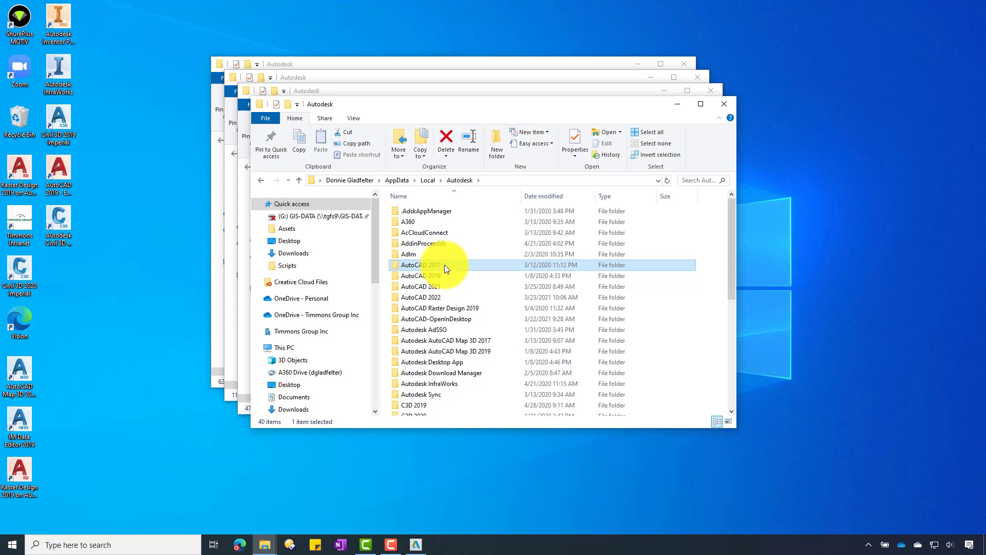
{"action": "left_click", "coordinate": [452, 163]}
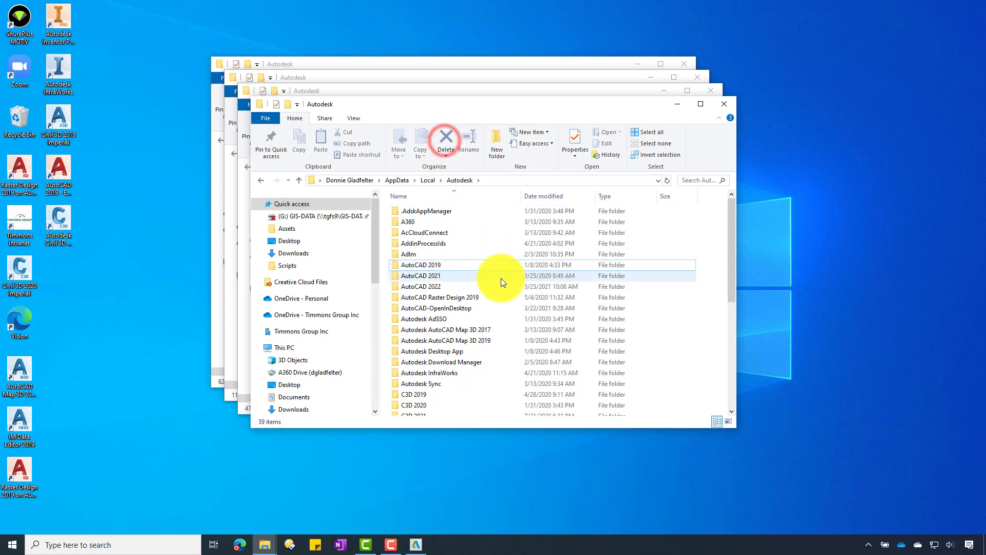
{"action": "scroll", "coordinate": [444, 390], "scroll_direction": "down", "scroll_amount": 2}
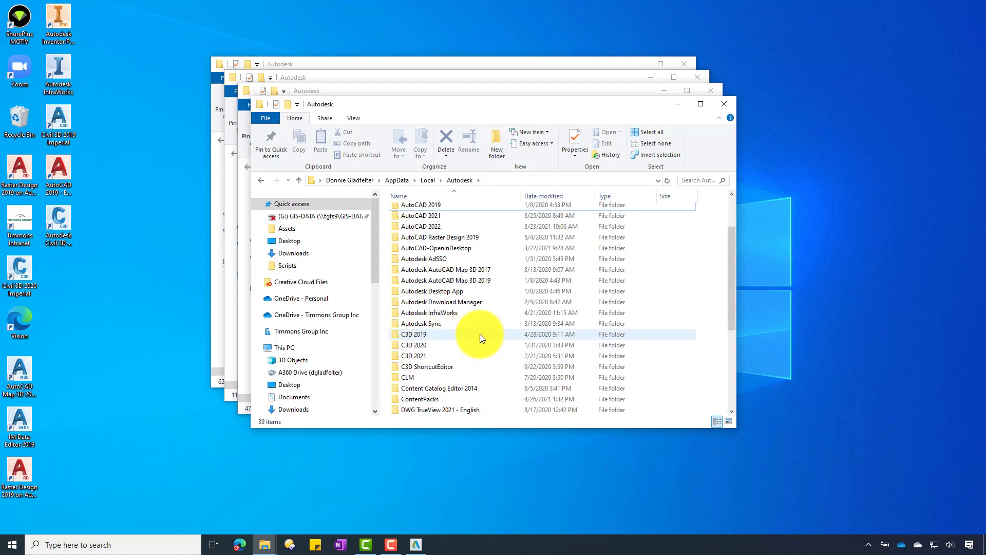
{"action": "scroll", "coordinate": [477, 349], "scroll_direction": "down", "scroll_amount": 1}
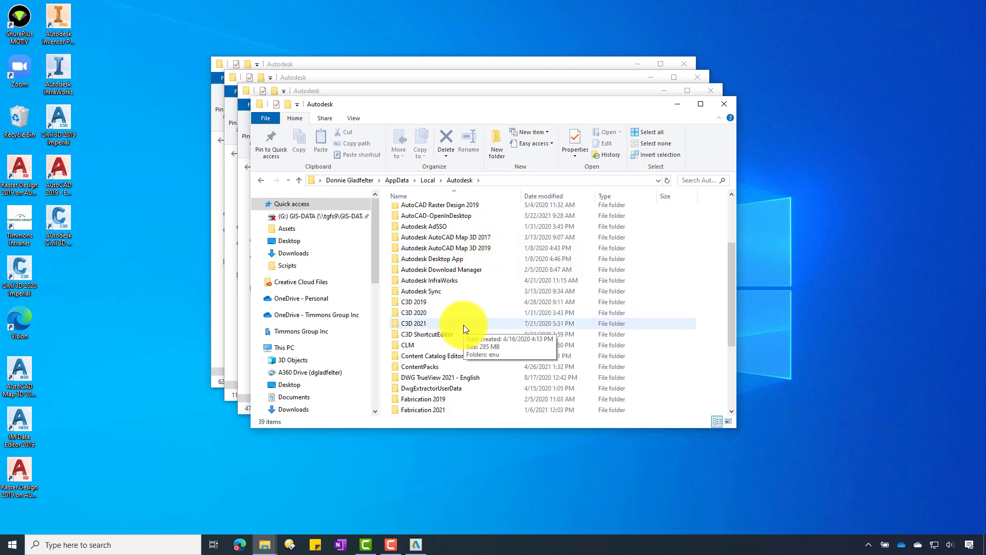
{"action": "scroll", "coordinate": [462, 324], "scroll_direction": "down", "scroll_amount": 2}
{"action": "scroll", "coordinate": [462, 324], "scroll_direction": "down", "scroll_amount": 1}
{"action": "scroll", "coordinate": [463, 324], "scroll_direction": "down", "scroll_amount": 1}
{"action": "scroll", "coordinate": [463, 324], "scroll_direction": "up", "scroll_amount": 2}
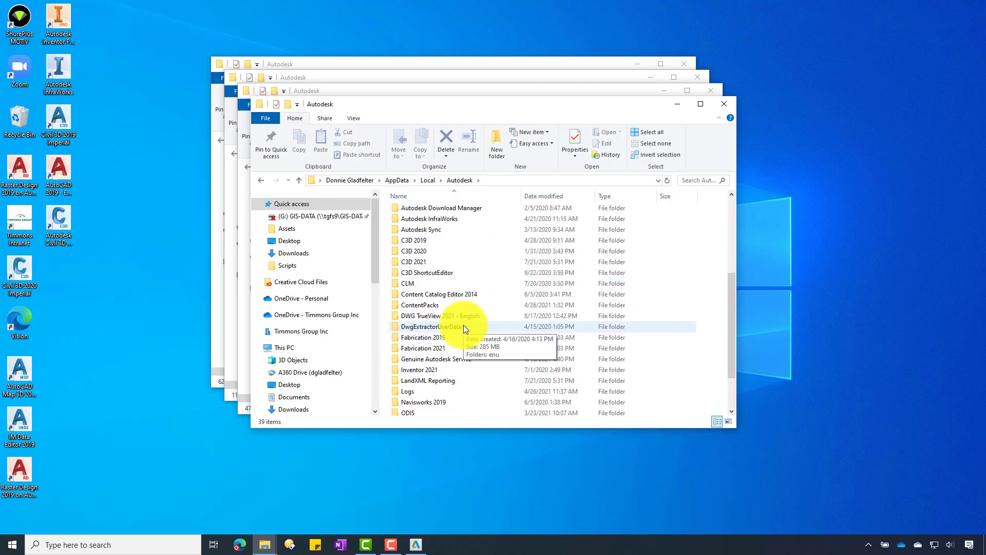
{"action": "scroll", "coordinate": [463, 324], "scroll_direction": "up", "scroll_amount": 3}
{"action": "scroll", "coordinate": [463, 324], "scroll_direction": "up", "scroll_amount": 2}
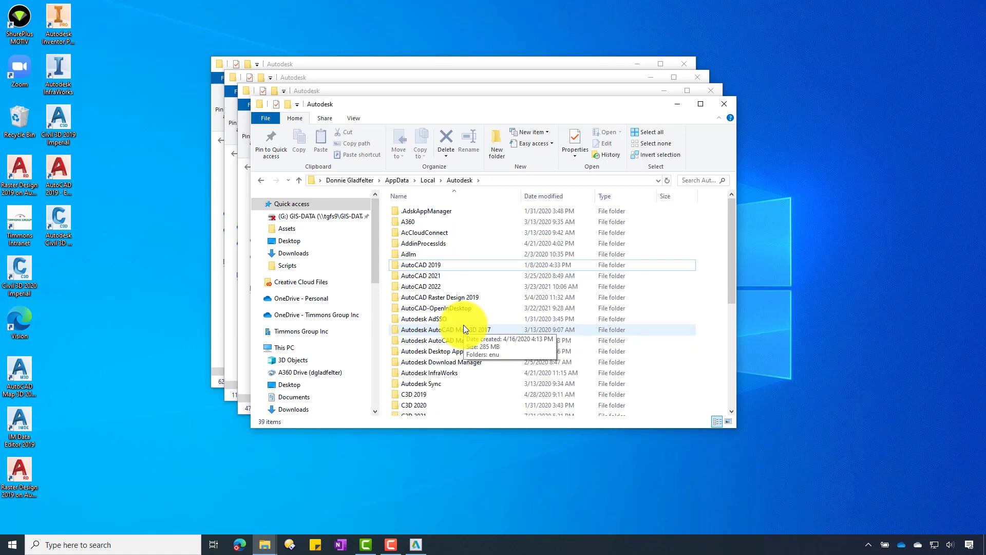